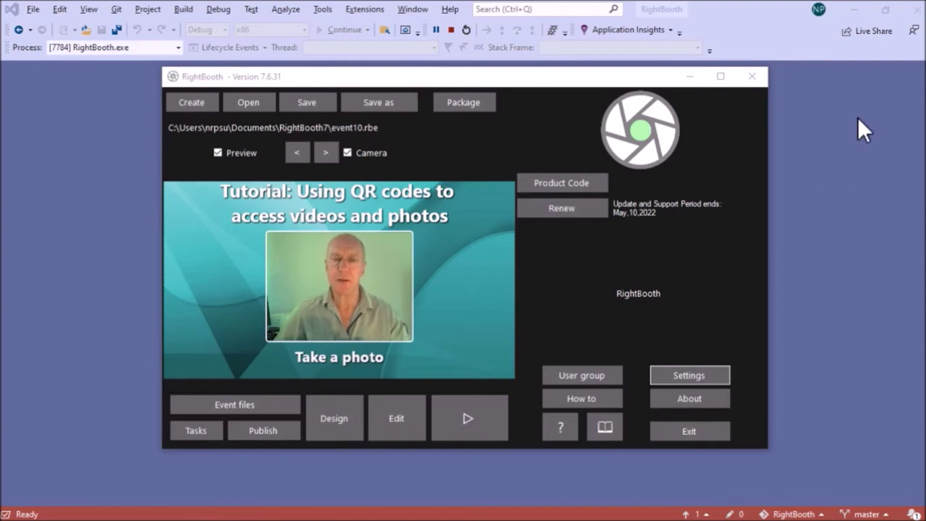
click(706, 374)
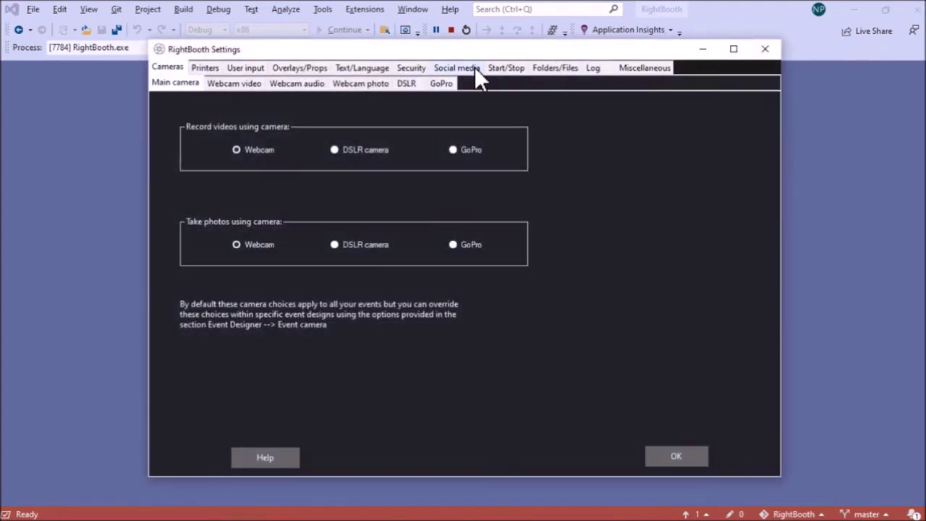
click(475, 68)
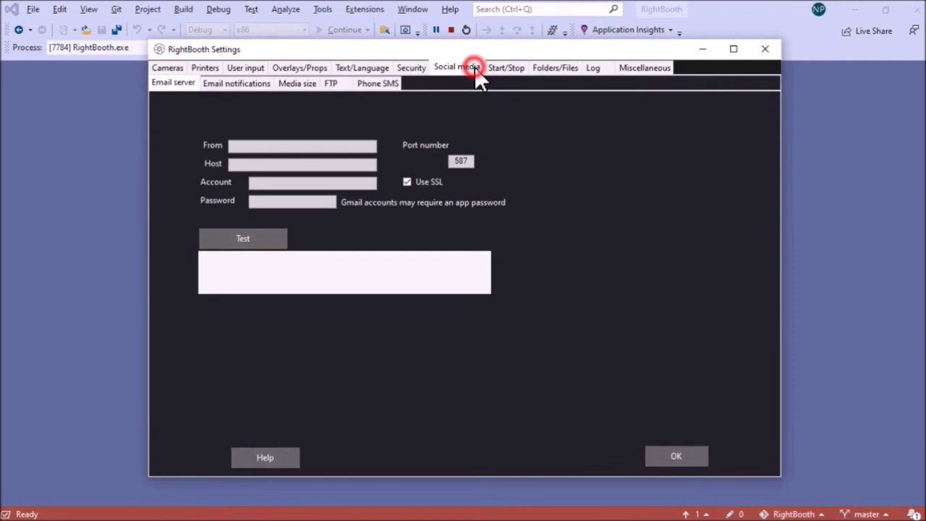
click(331, 86)
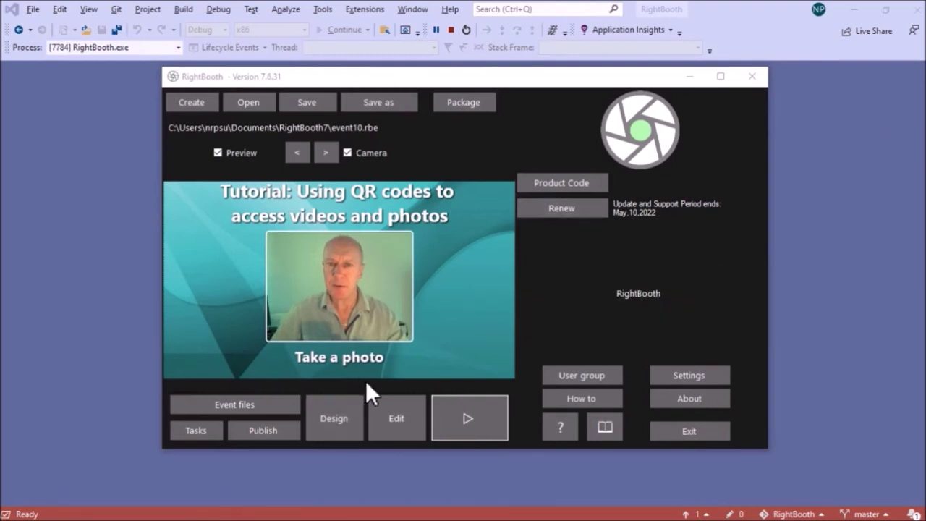
In event10's Event files/folders settings, replace global File Copy actions with event-specific ones.
click(333, 420)
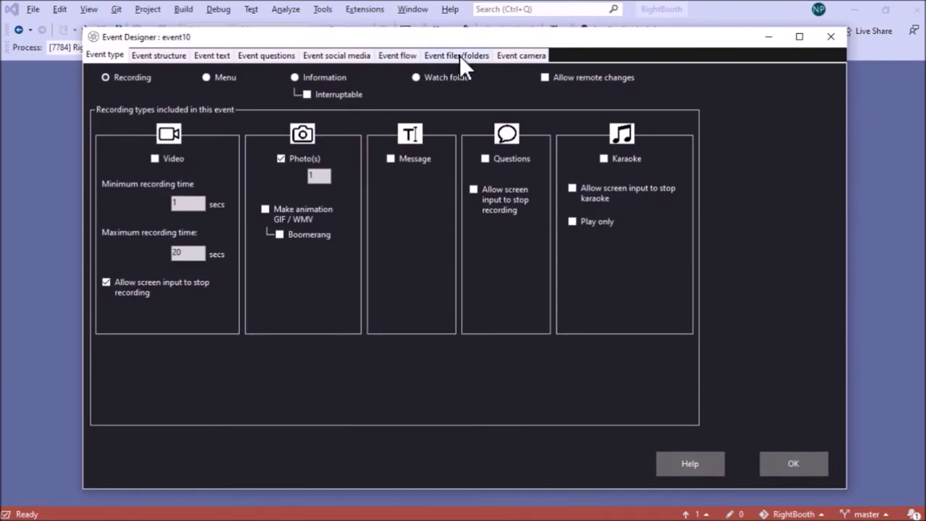
click(466, 61)
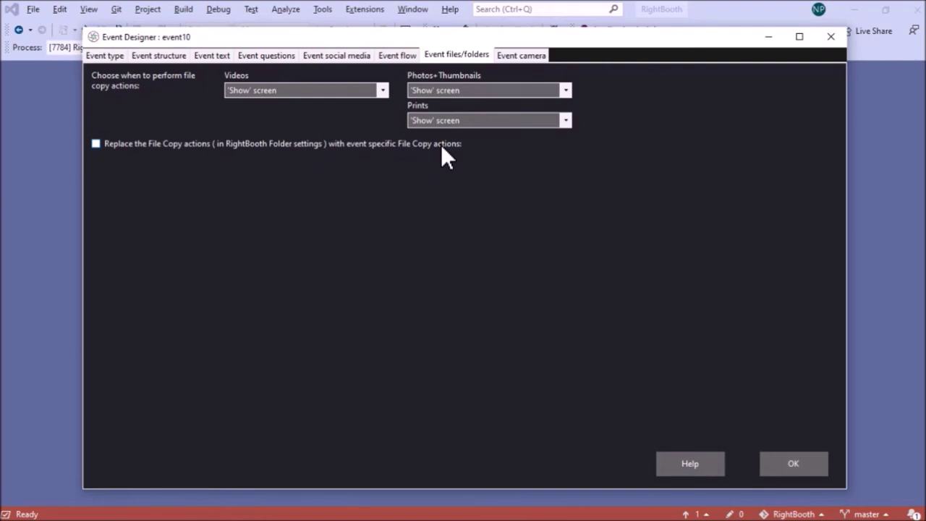
click(96, 145)
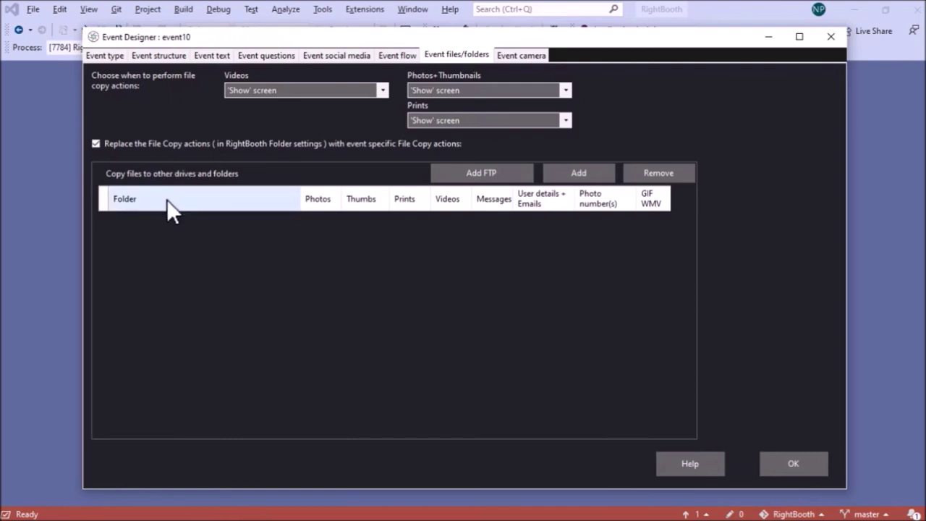
Add an FTP copy destination pointing to the folder event050921.
click(501, 174)
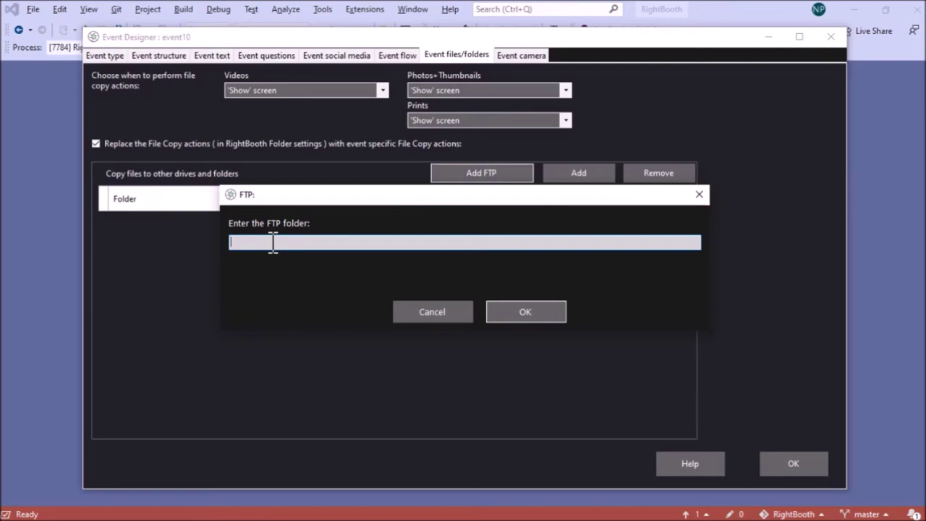
text(event)
text(0509)
text(21)
click(501, 315)
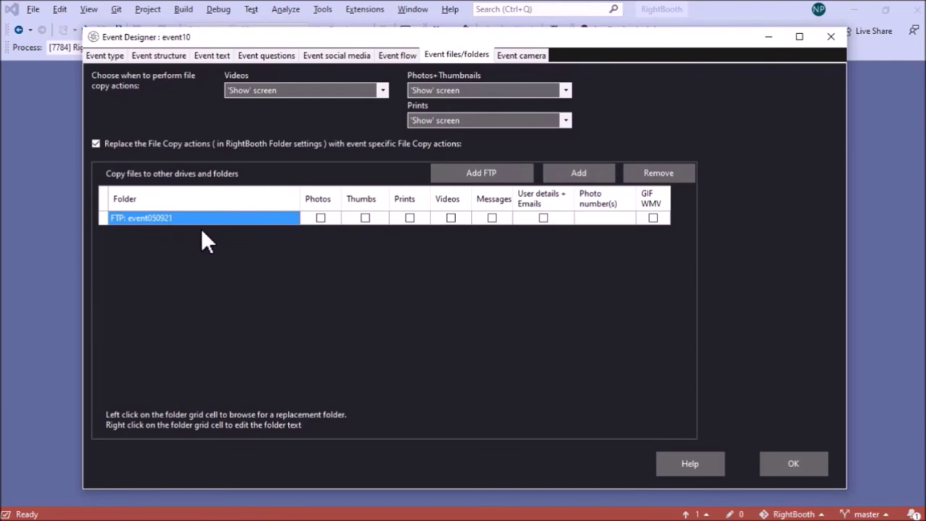
Tick only Photos (not Videos) for the FTP: event050921 row and close the Event Designer with OK.
click(319, 218)
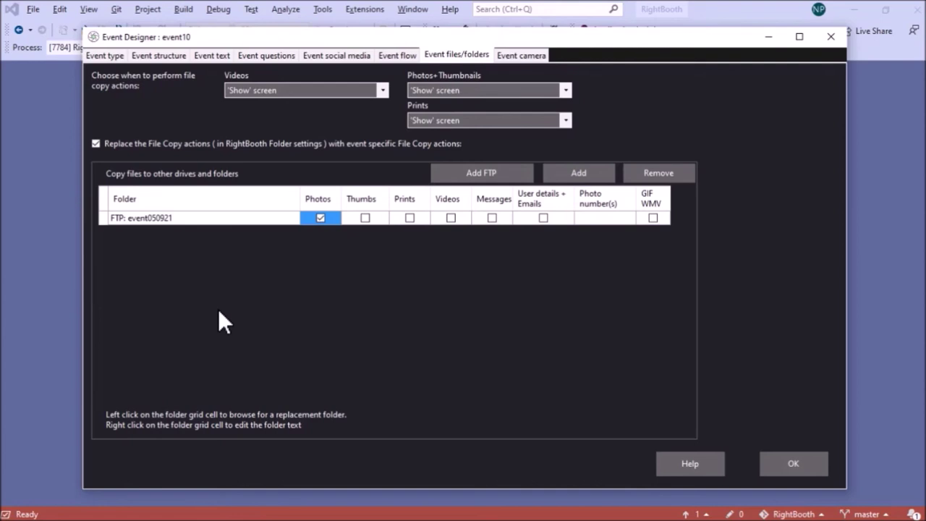
click(452, 218)
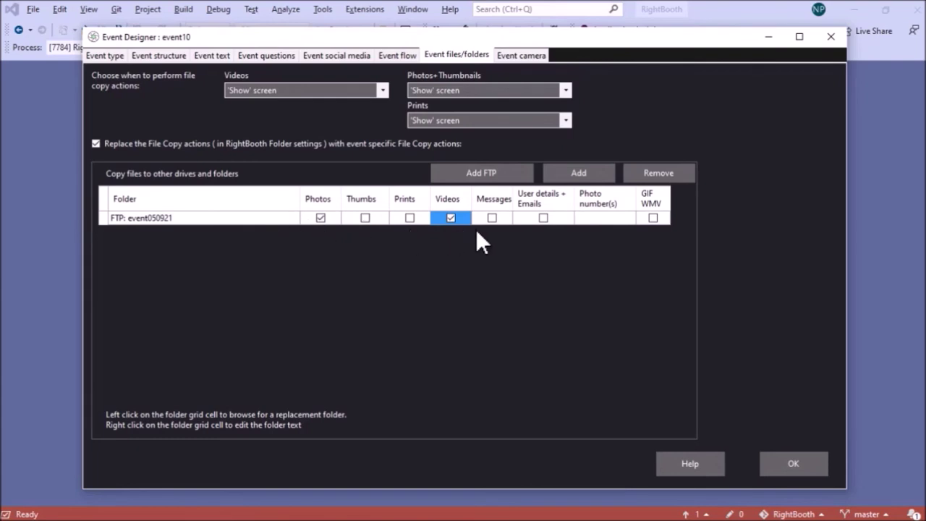
click(450, 217)
click(811, 465)
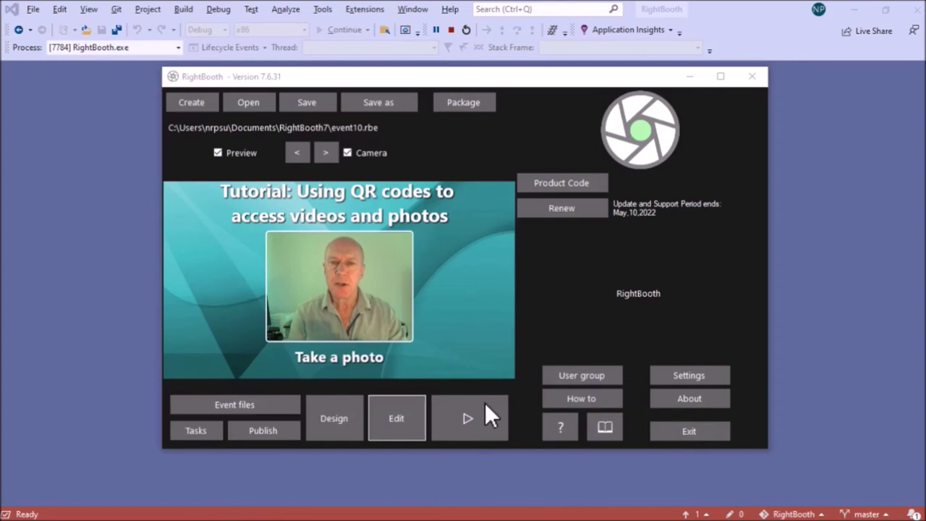
Enter the Screen Editor and step through the Take photo screen to the Show photo screen.
click(396, 417)
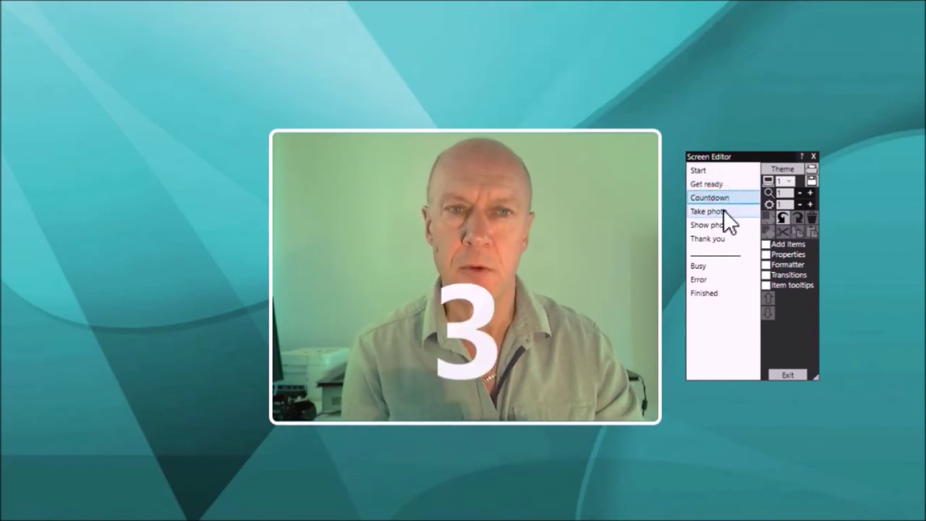
click(723, 210)
click(726, 224)
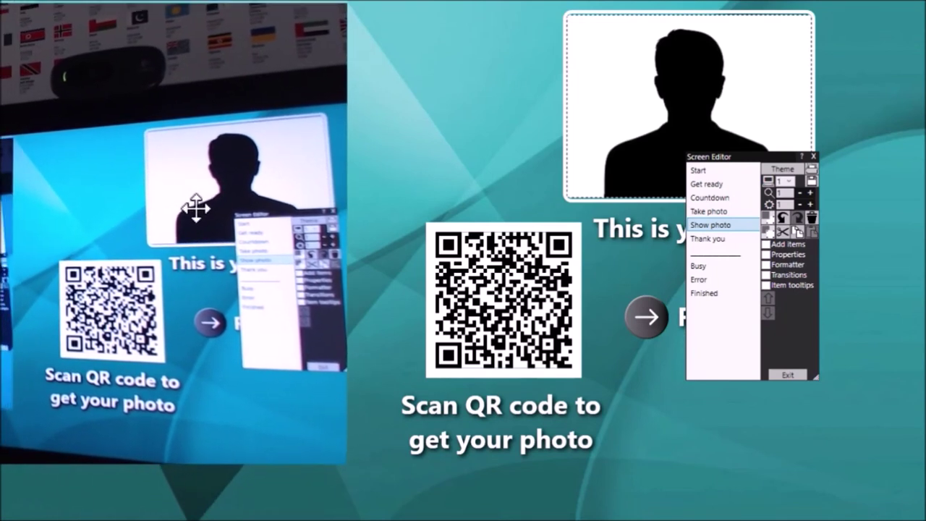
Select the old QR code image on the Show photo screen and delete it.
mouse_move(525, 282)
mouse_down()
mouse_move(486, 283)
mouse_move(507, 286)
mouse_up()
click(508, 285)
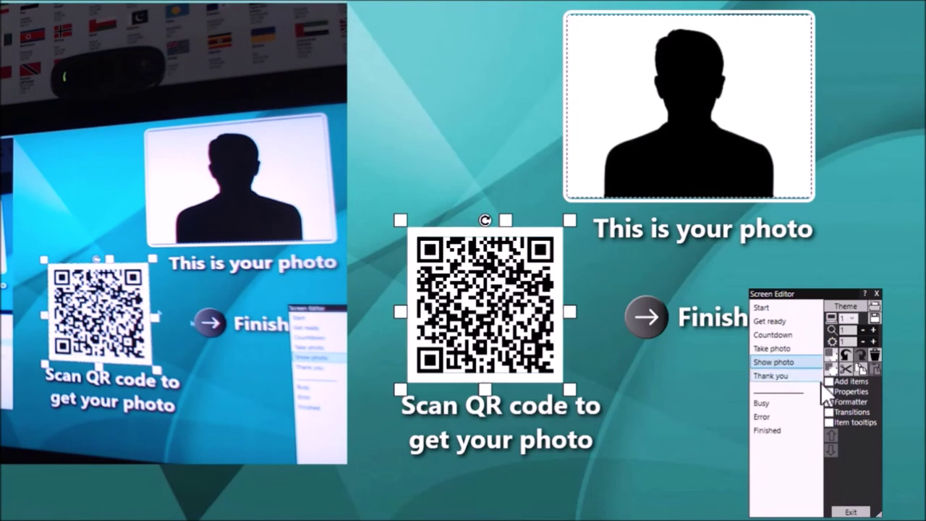
click(874, 355)
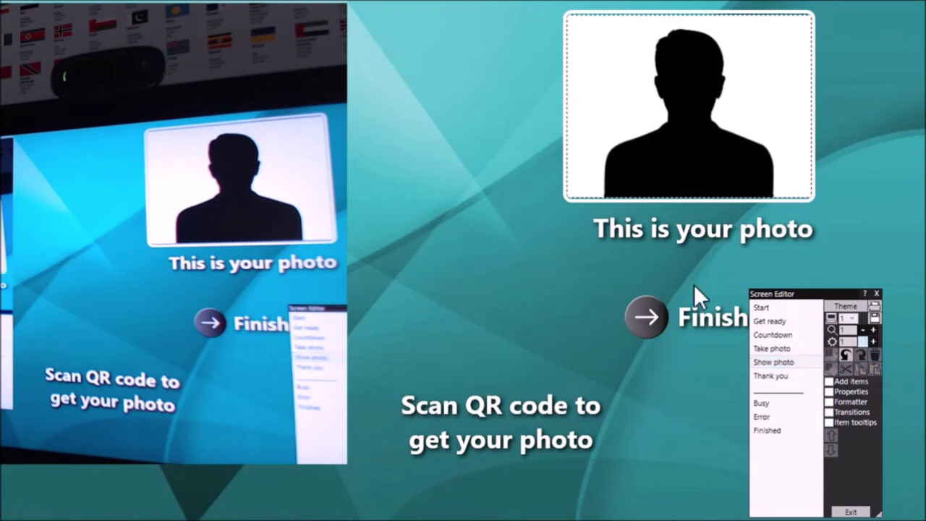
mouse_move(817, 295)
mouse_down()
mouse_move(806, 162)
mouse_move(798, 160)
mouse_up()
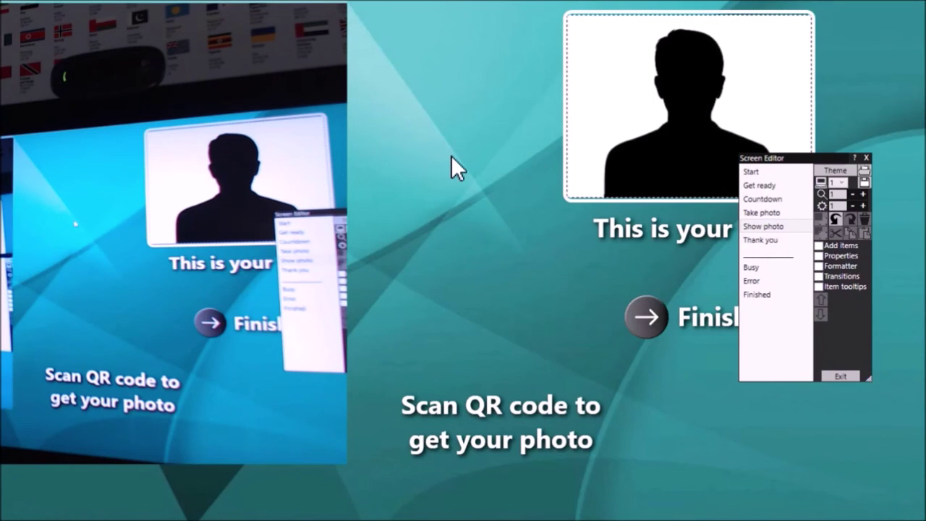
click(848, 246)
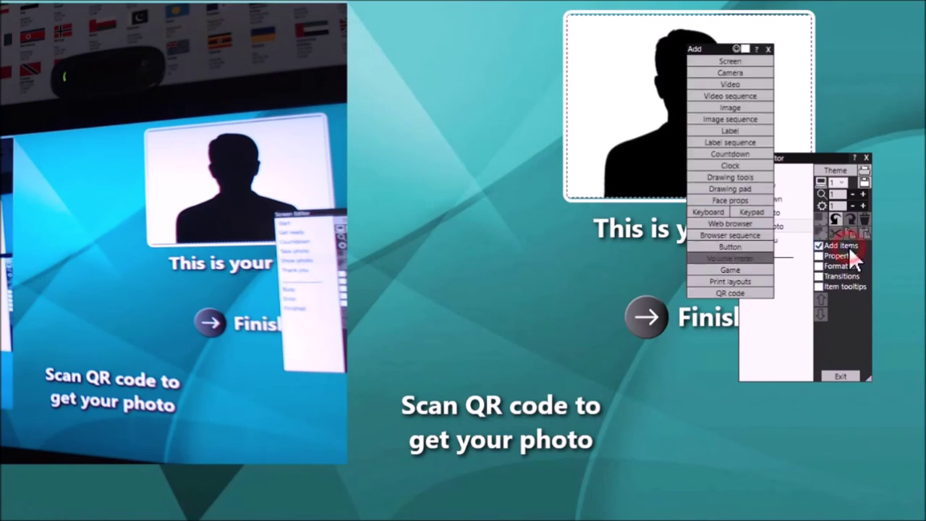
click(727, 293)
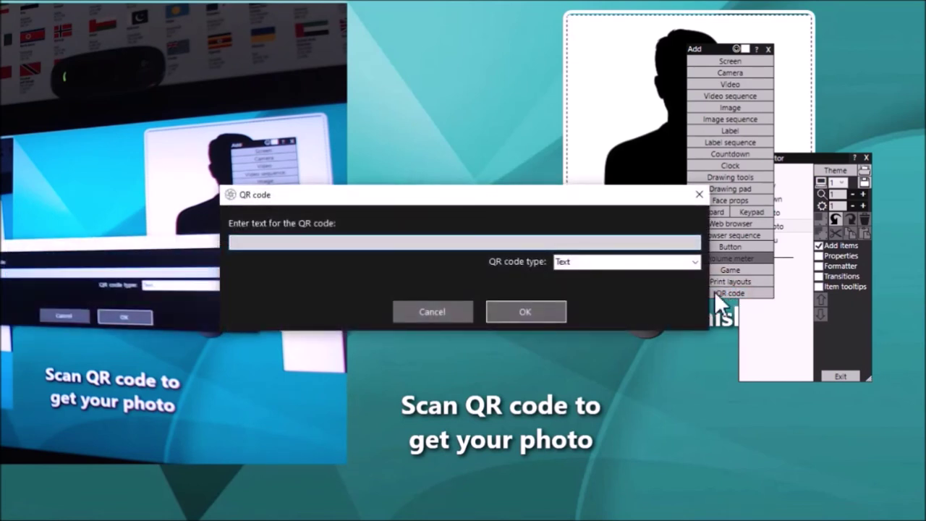
drag(389, 195, 407, 193)
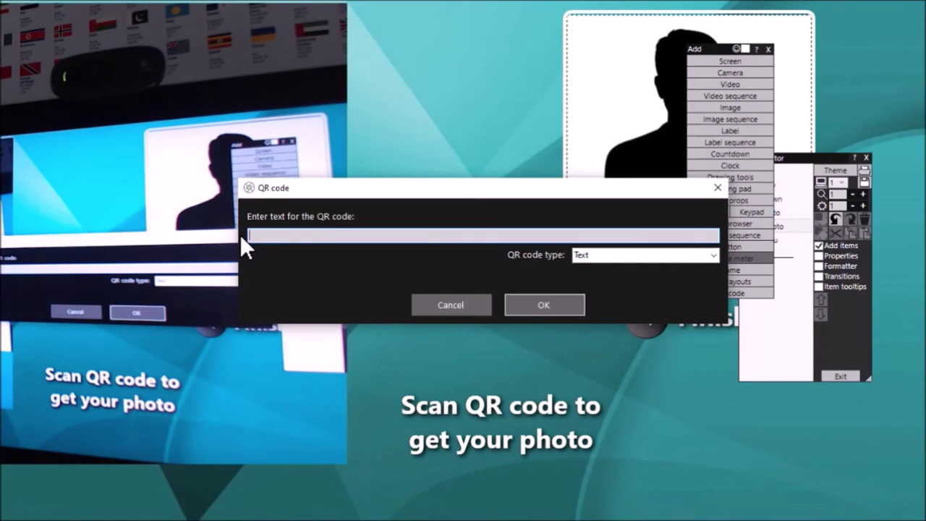
text(ht)
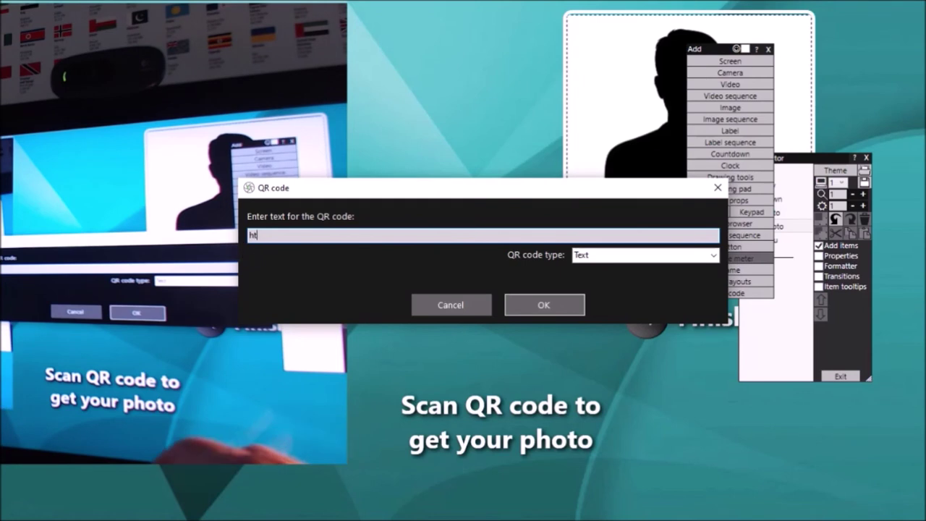
text(tps:)
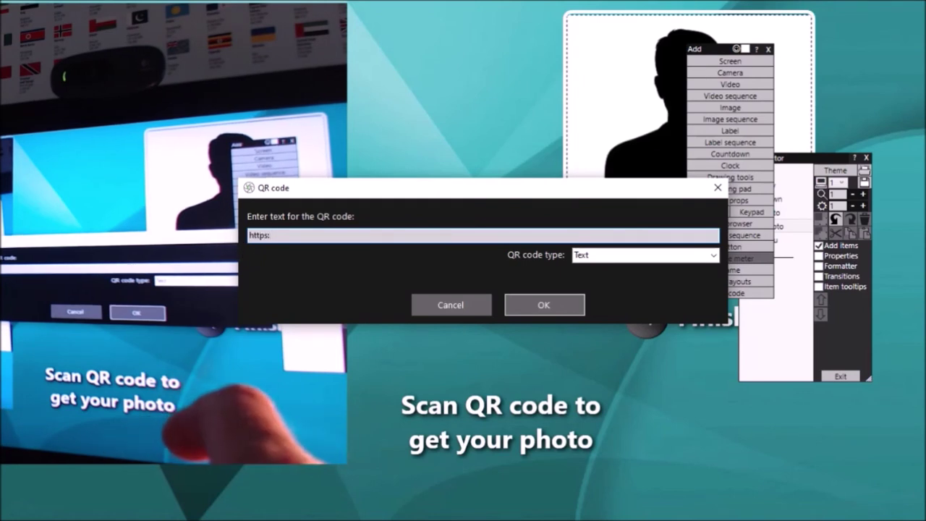
text(//w)
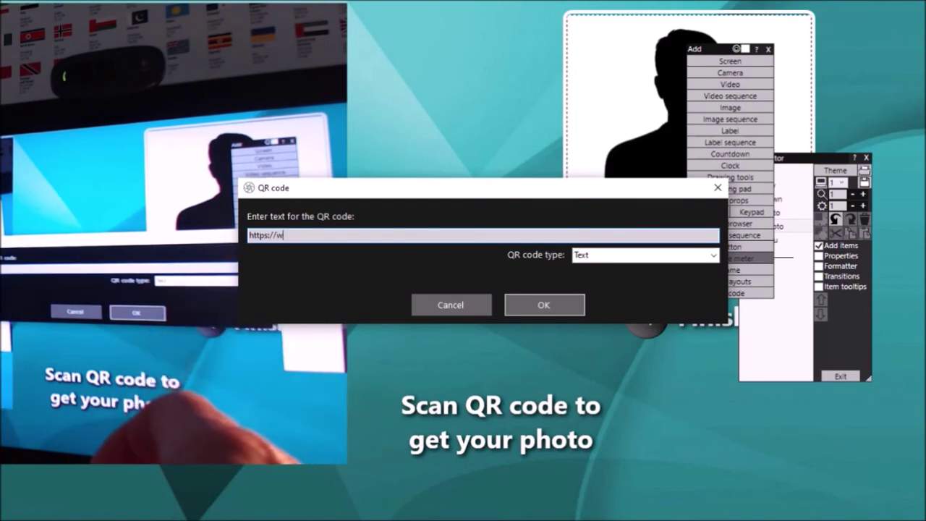
text(ww.)
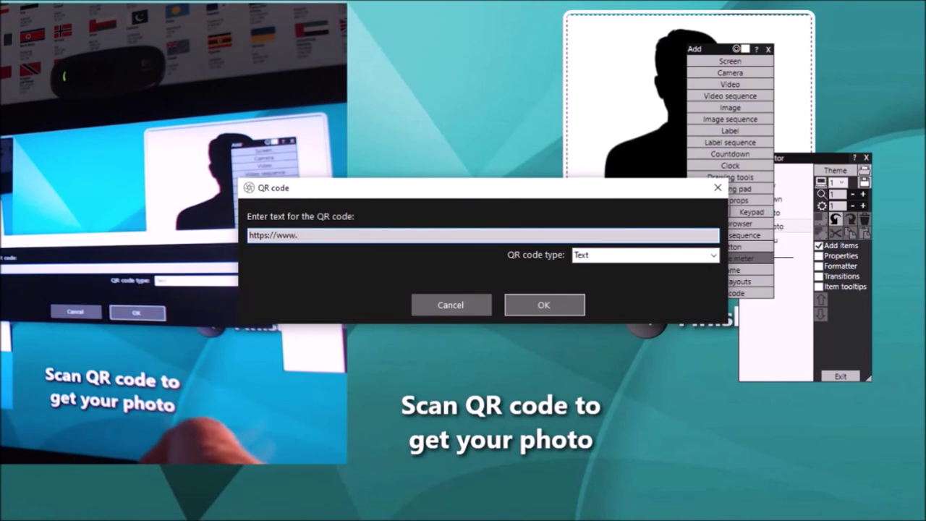
text(airevalley)
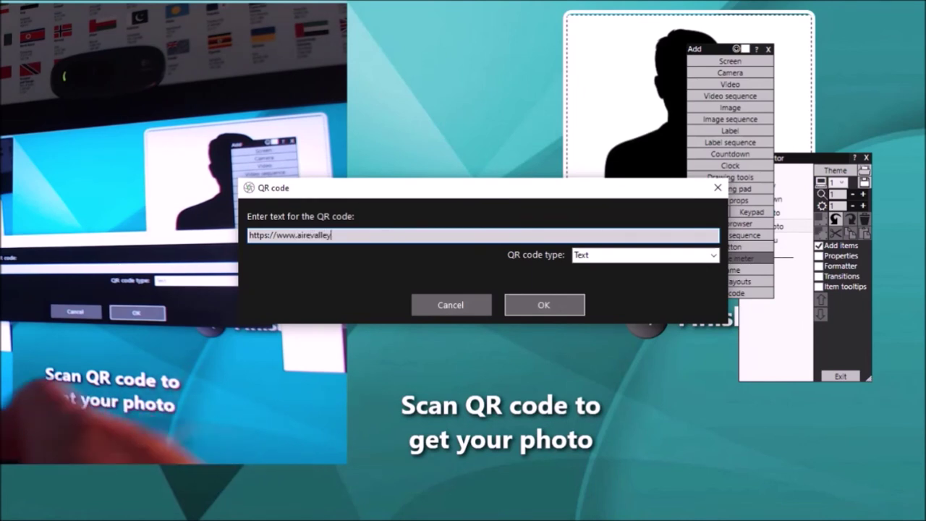
text(software)
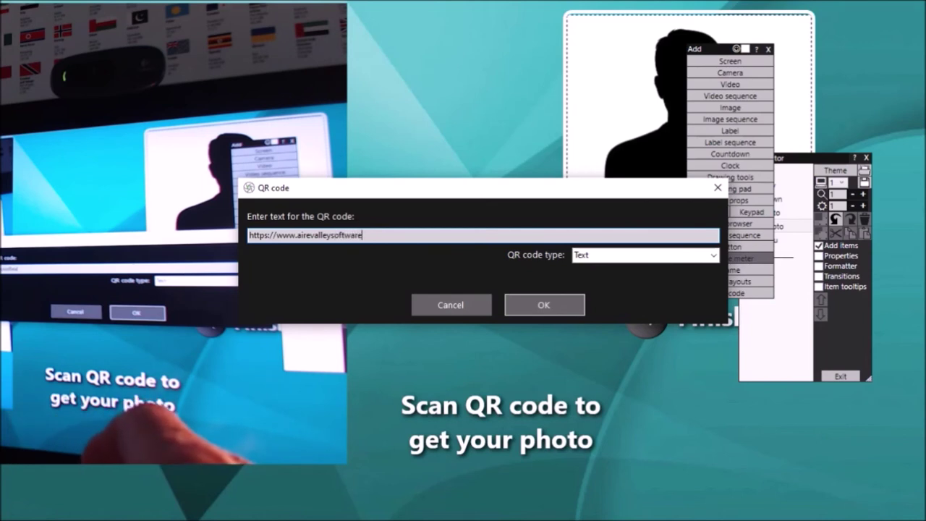
text(.com/)
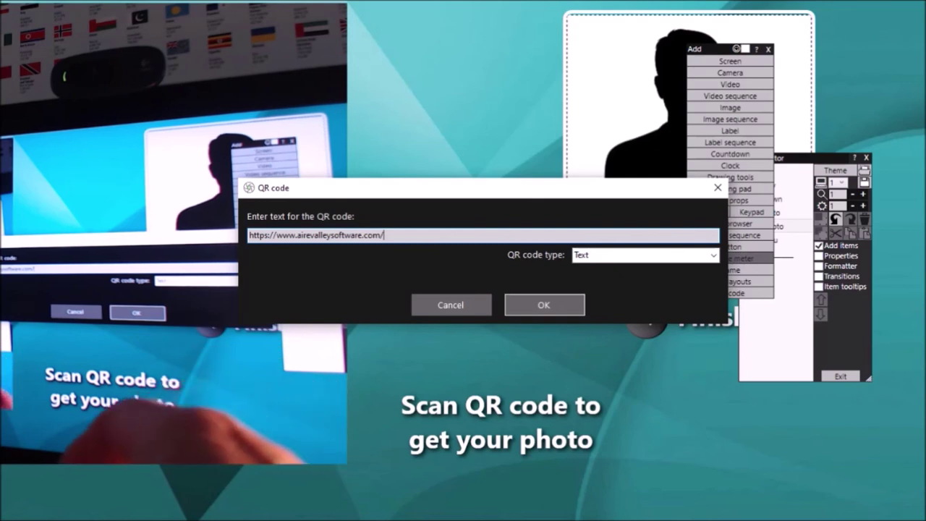
text(event)
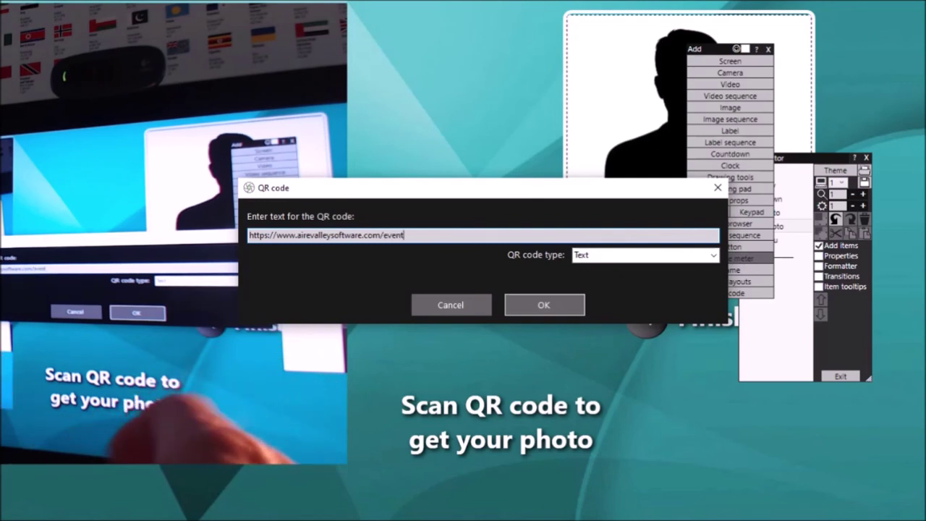
text(0509)
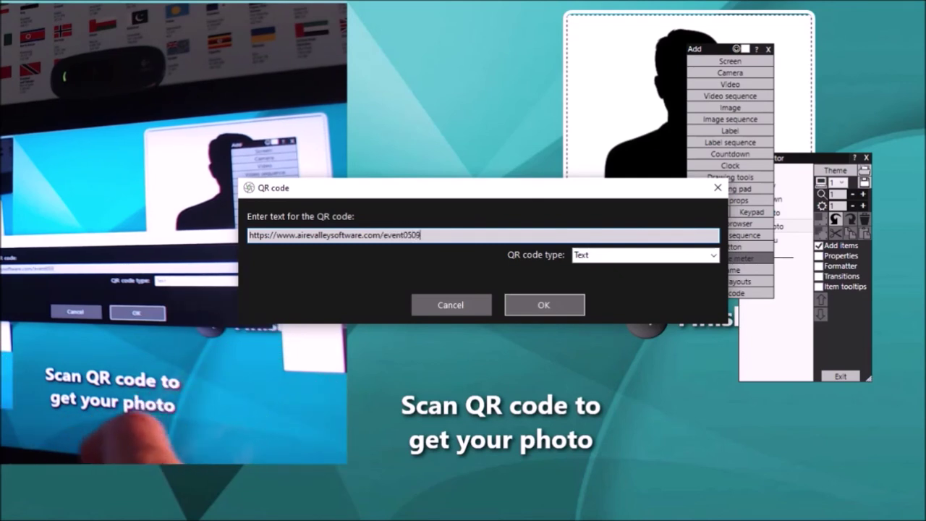
text(21)
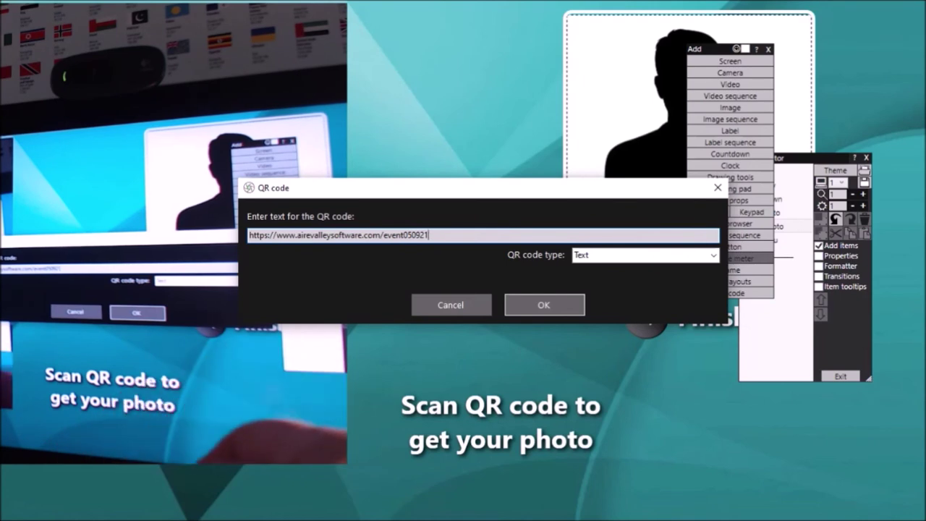
text(/)
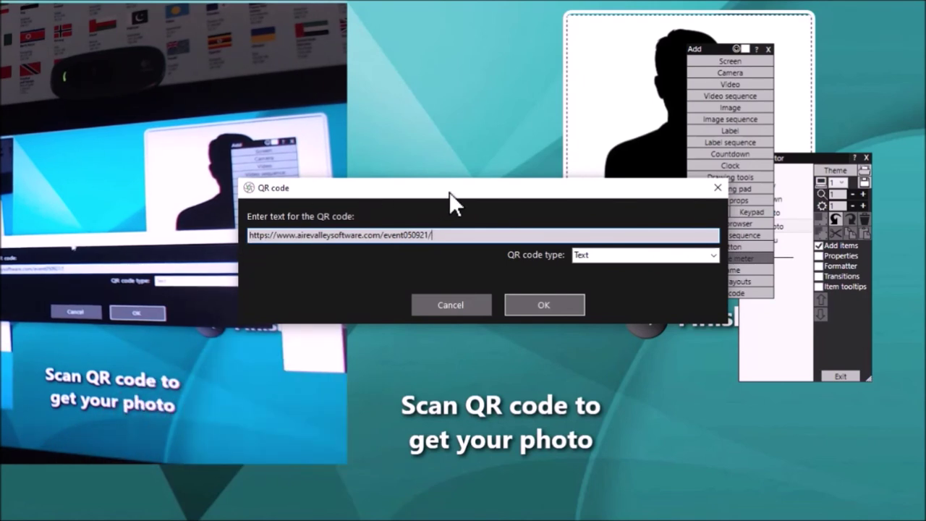
mouse_move(449, 192)
mouse_down()
mouse_move(418, 178)
mouse_move(410, 144)
mouse_up()
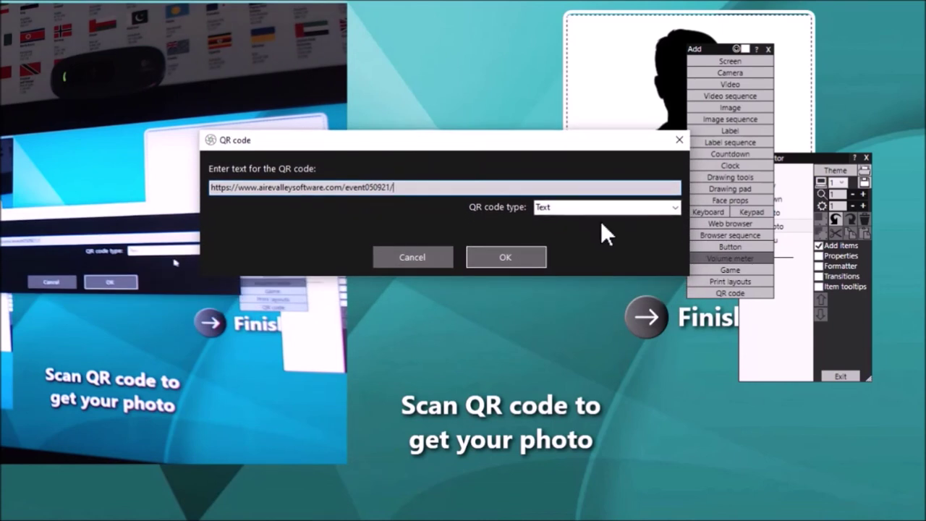
Change the QR code type from Text to Text + Photo 1.
click(675, 208)
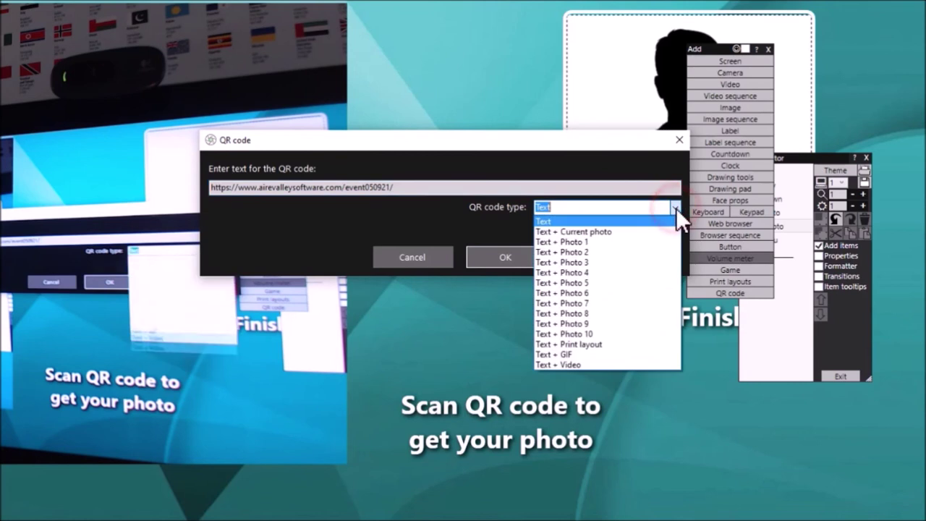
click(566, 241)
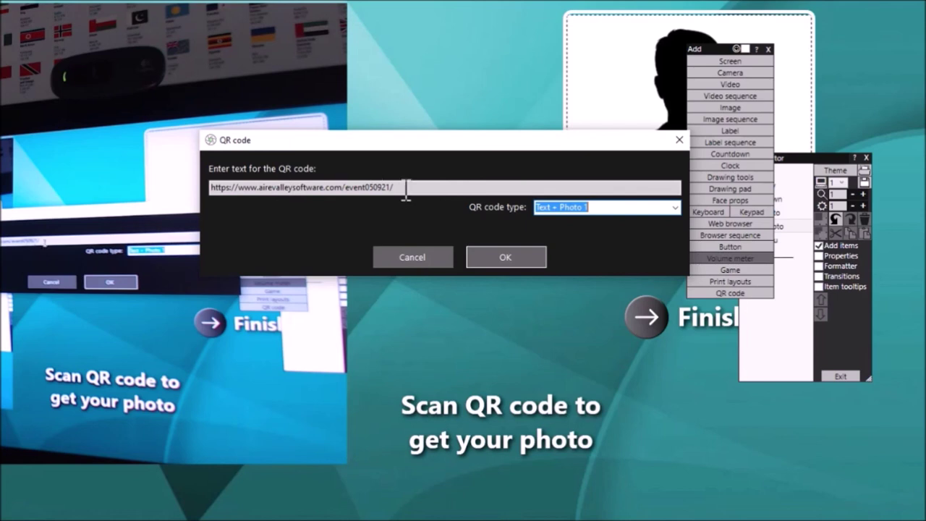
drag(406, 190, 211, 193)
click(443, 188)
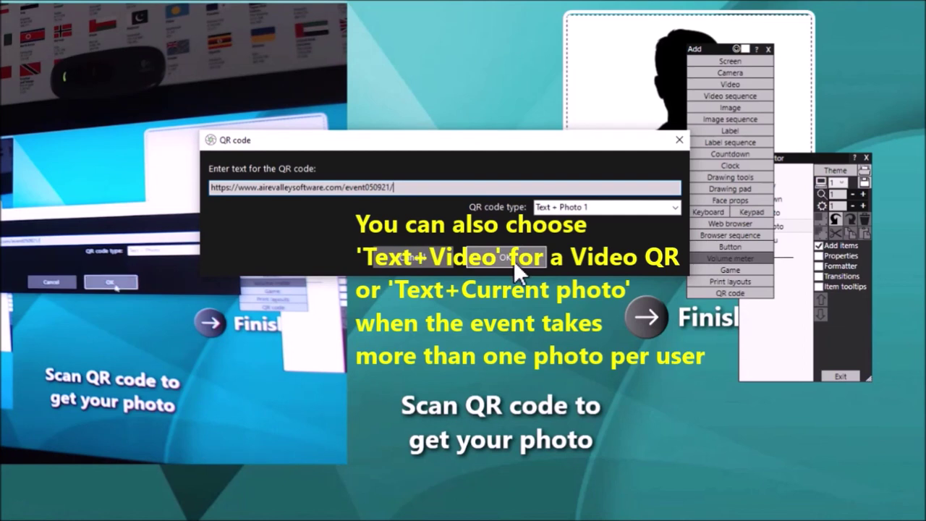
Confirm the QR code, then shrink it and place it above the 'Scan QR code' caption.
click(513, 260)
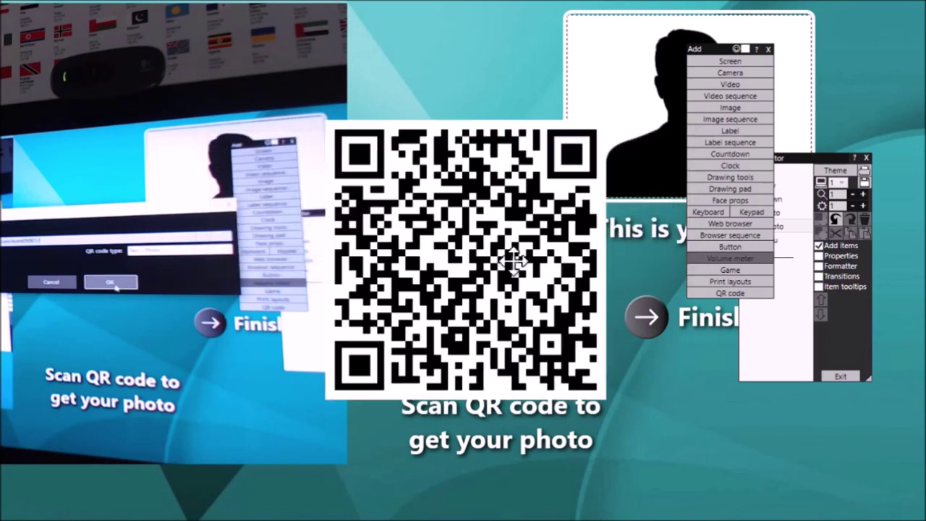
drag(496, 257, 531, 201)
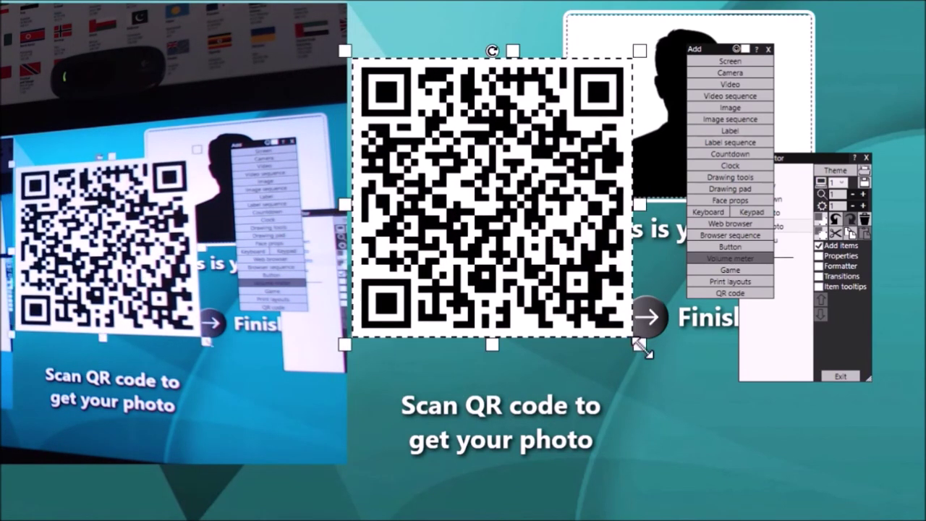
mouse_move(640, 345)
mouse_down()
mouse_move(558, 233)
mouse_move(553, 334)
mouse_up()
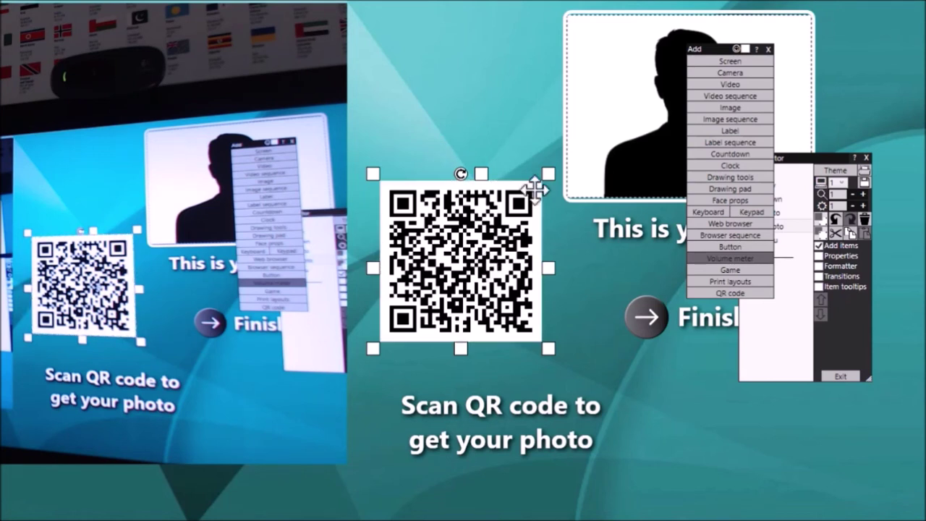
Review the QR code's settings without changing them, then drag it slightly higher.
double_click(461, 246)
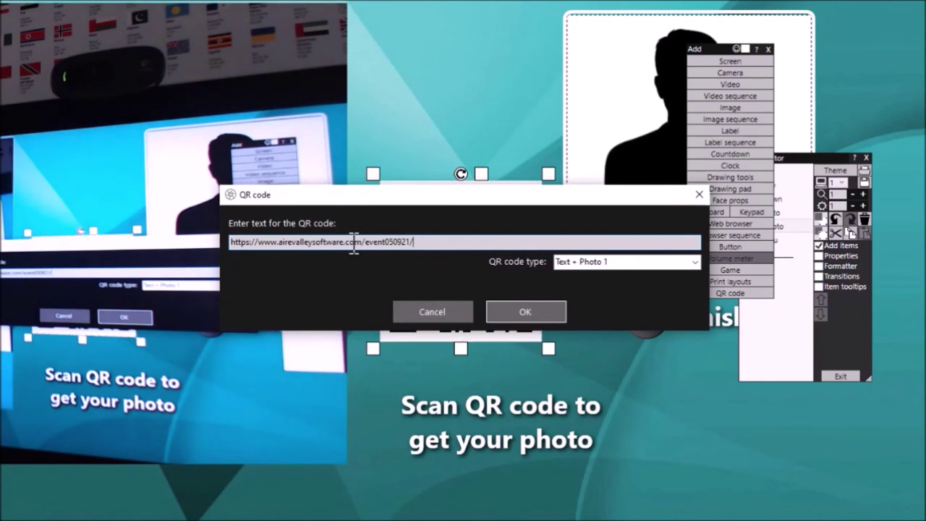
click(698, 192)
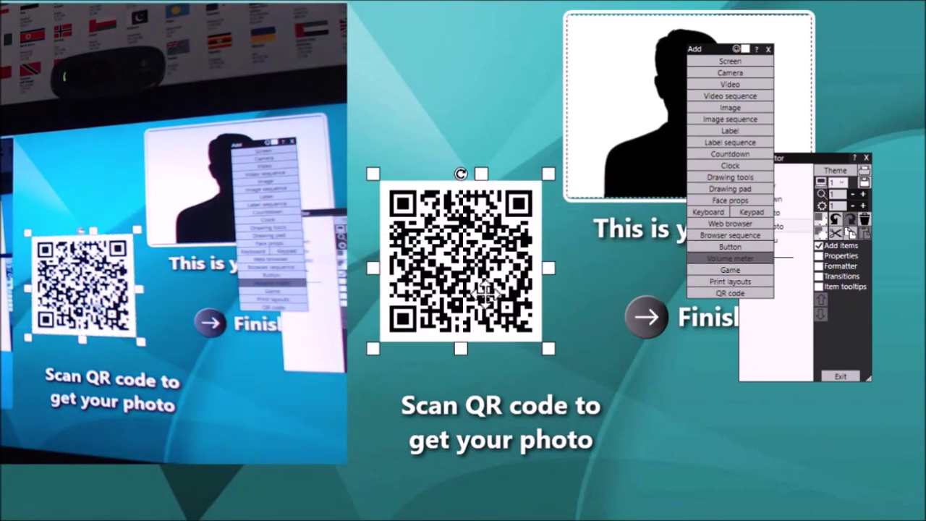
drag(476, 285, 472, 230)
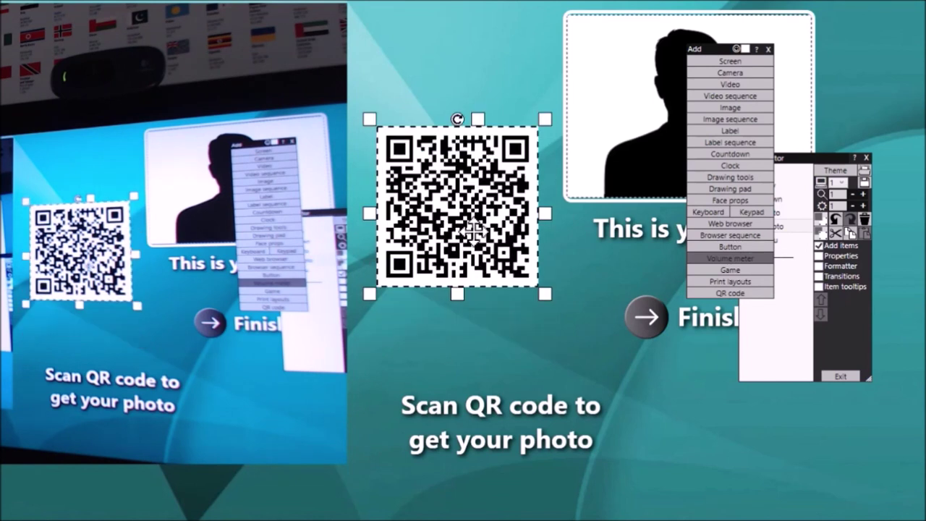